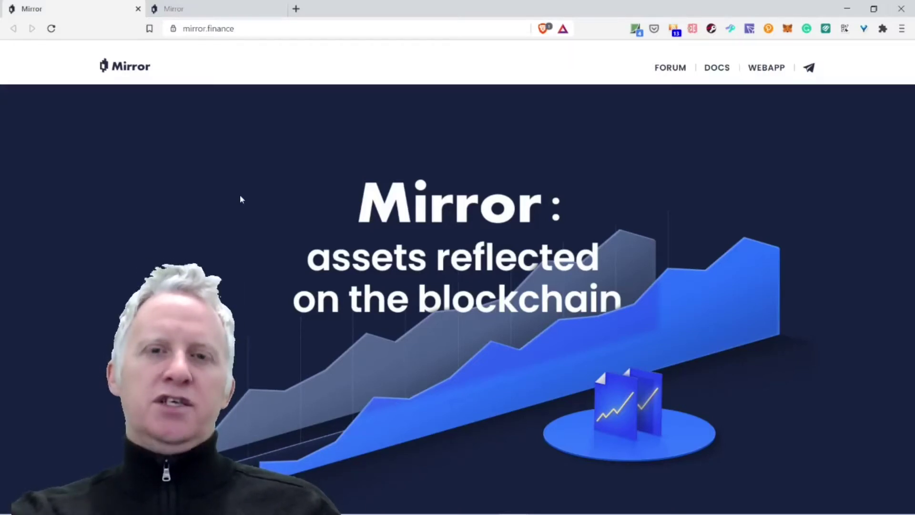
pyautogui.scroll(-3, 241, 200)
pyautogui.scroll(-1, 241, 200)
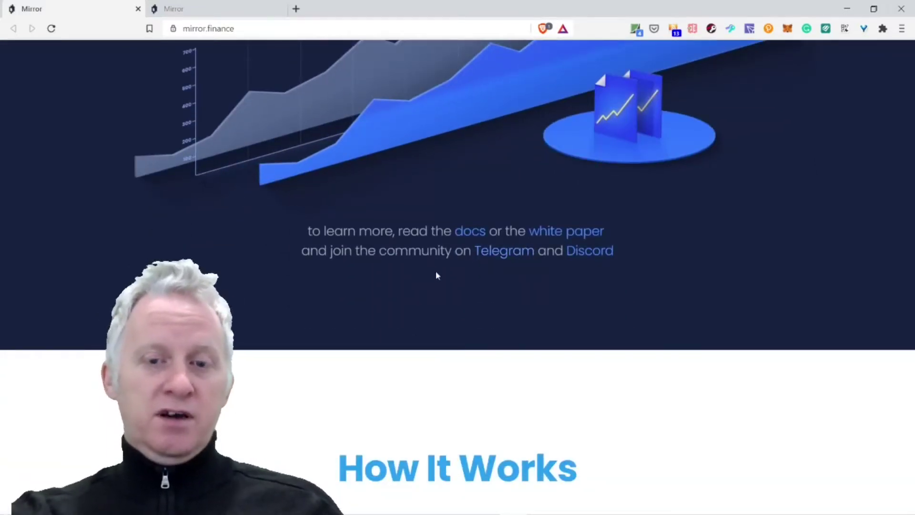
pyautogui.scroll(-3, 499, 289)
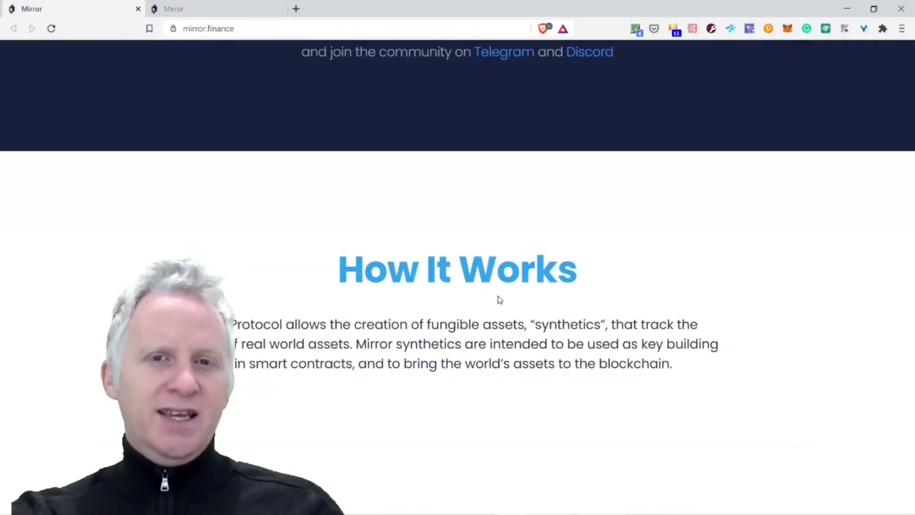
pyautogui.scroll(-2, 494, 307)
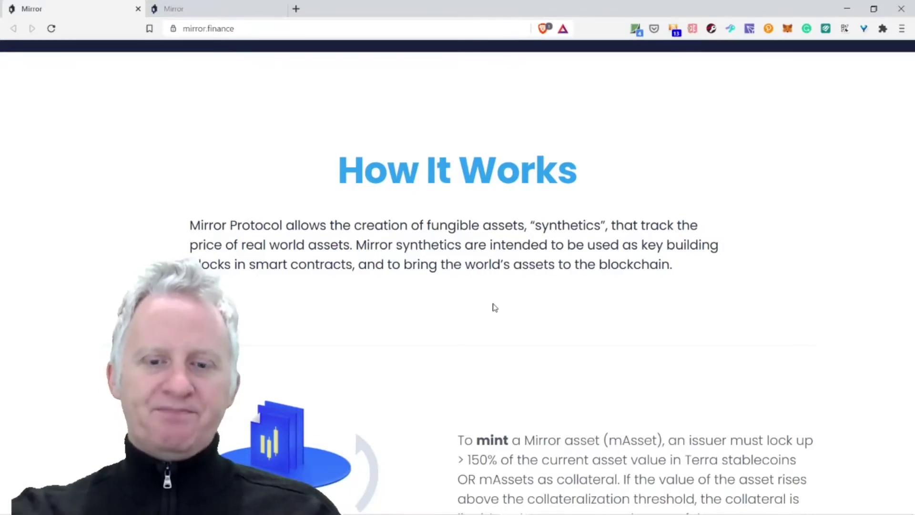
pyautogui.scroll(-1, 493, 307)
pyautogui.scroll(-2, 496, 305)
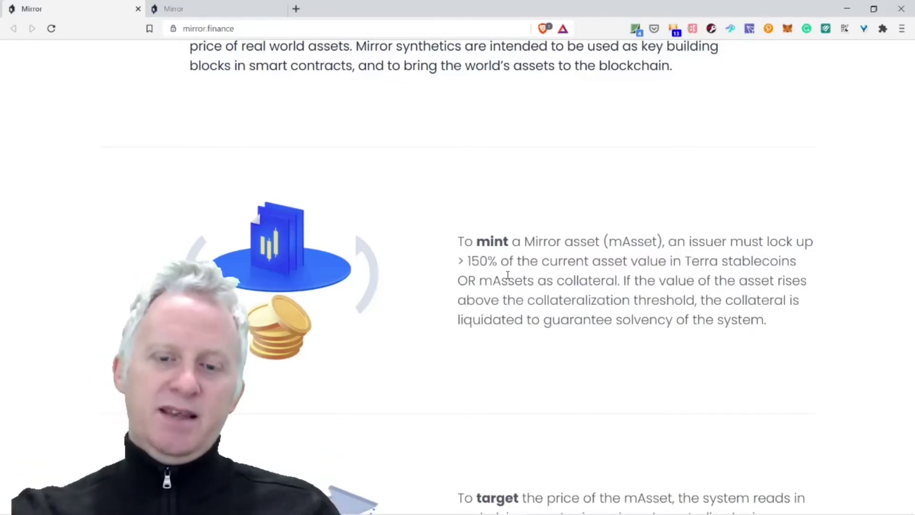
pyautogui.scroll(-4, 508, 276)
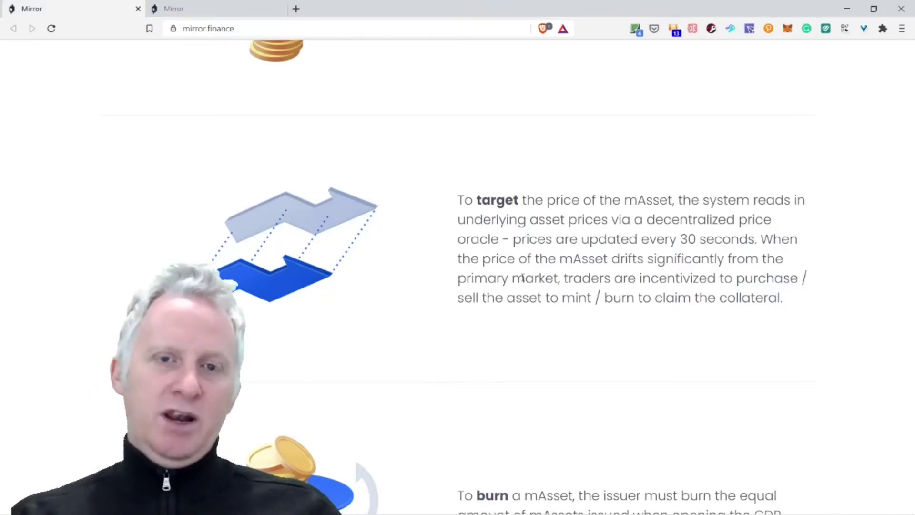
pyautogui.scroll(-3, 524, 278)
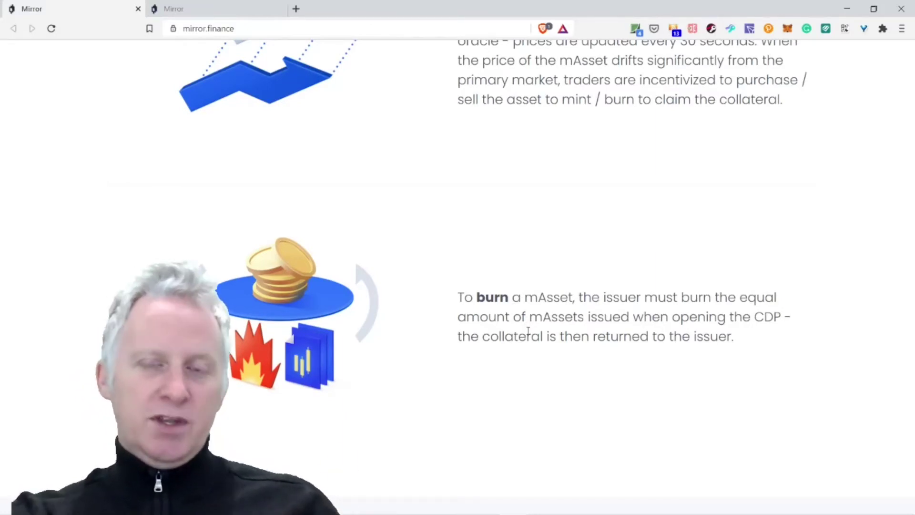
pyautogui.scroll(-5, 522, 407)
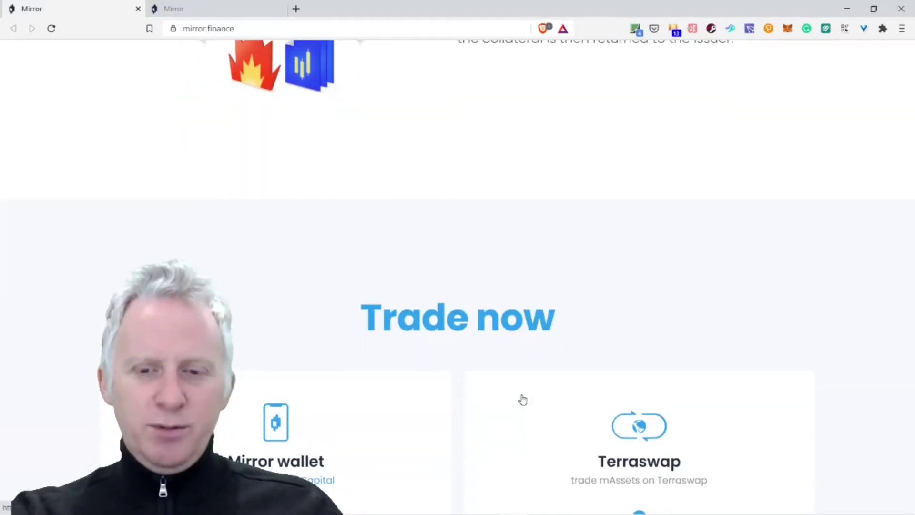
pyautogui.scroll(-2, 511, 183)
pyautogui.scroll(-2, 510, 184)
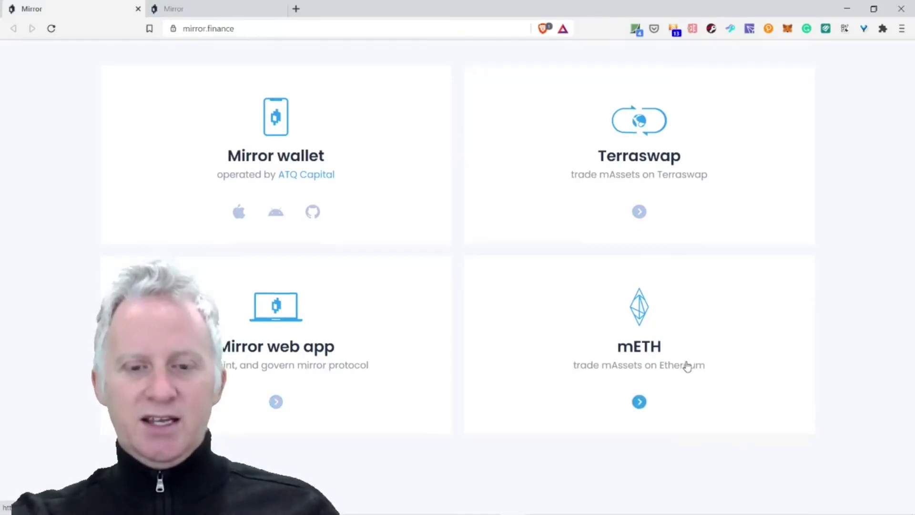
pyautogui.scroll(-5, 686, 367)
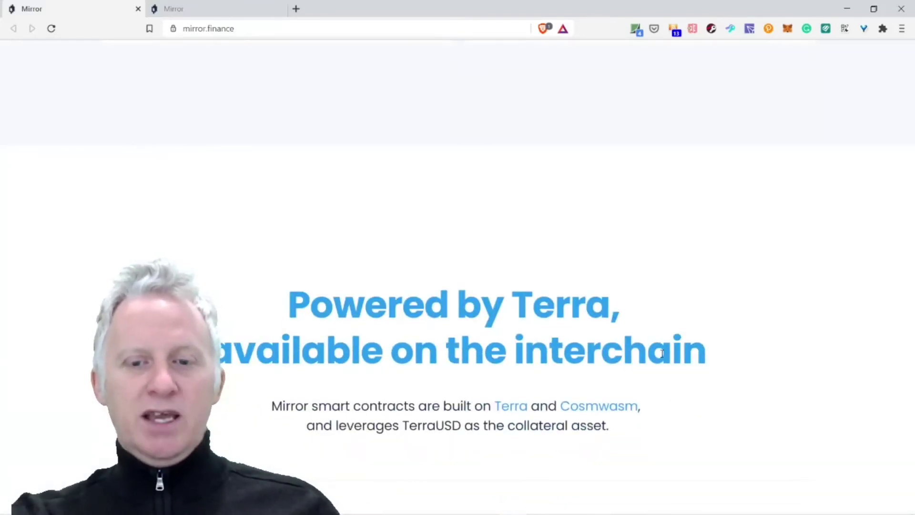
# Highlight the 'Powered by Terra' heading on the landing page.
pyautogui.moveTo(628, 304); pyautogui.dragTo(284, 295)
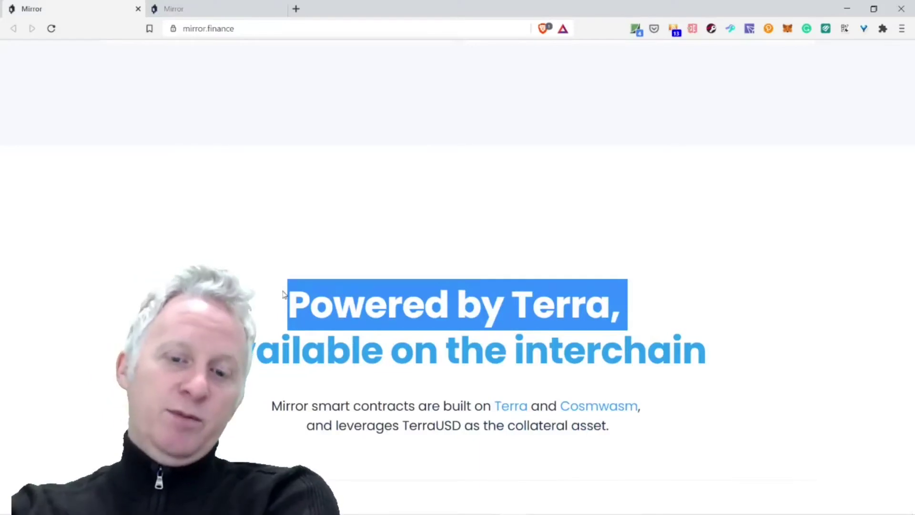
pyautogui.scroll(-2, 284, 295)
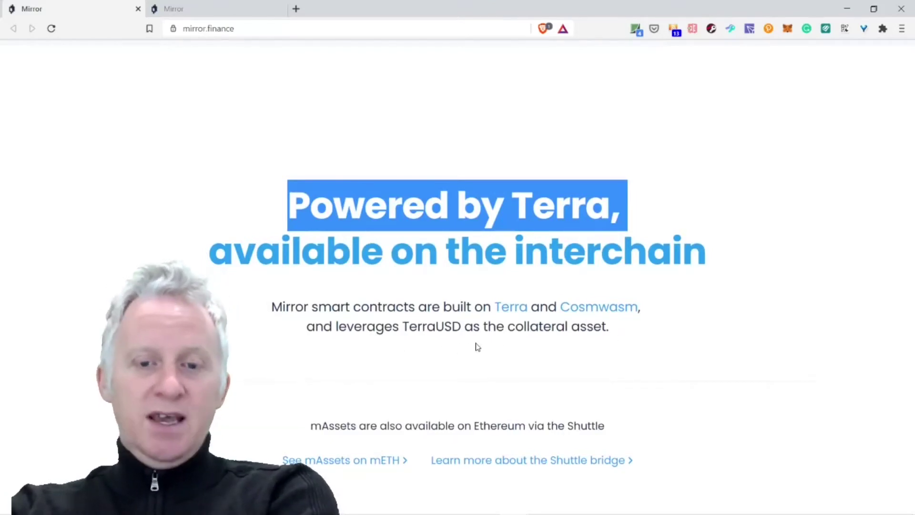
pyautogui.scroll(-1, 579, 355)
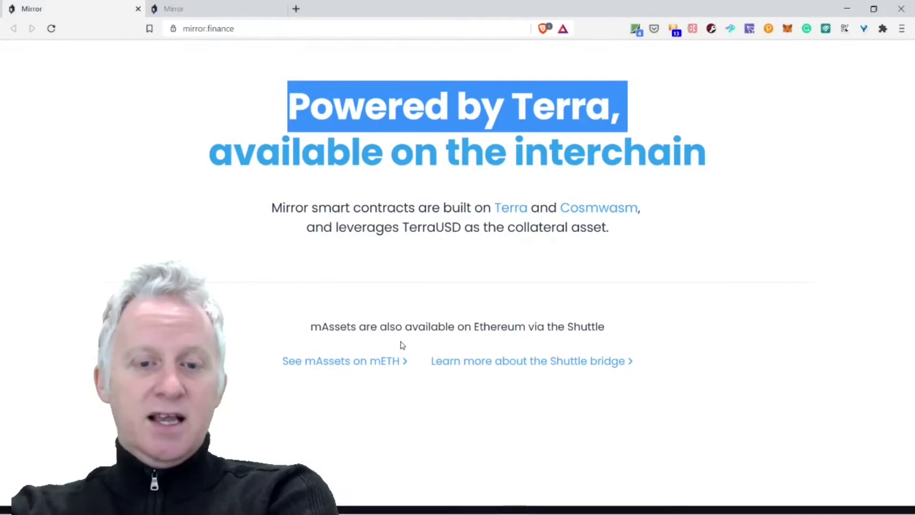
pyautogui.moveTo(604, 329); pyautogui.dragTo(412, 327)
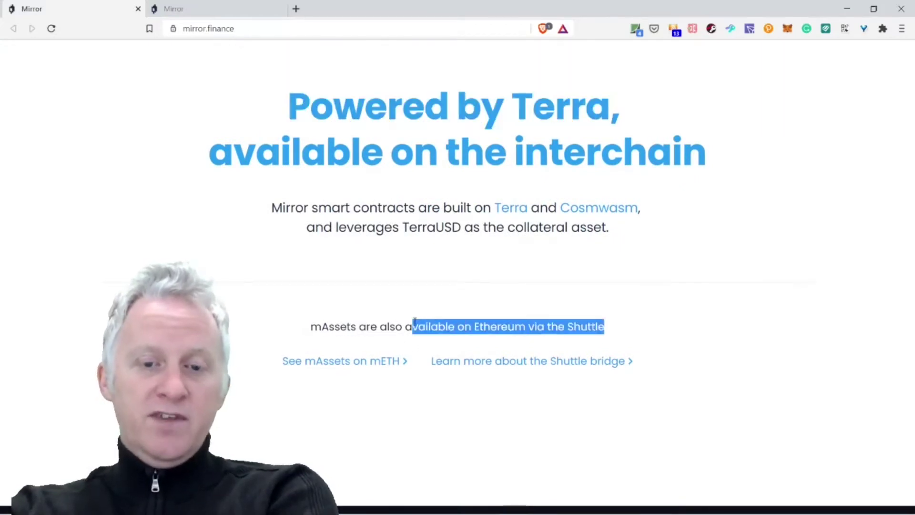
pyautogui.scroll(-3, 411, 327)
pyautogui.scroll(-3, 415, 326)
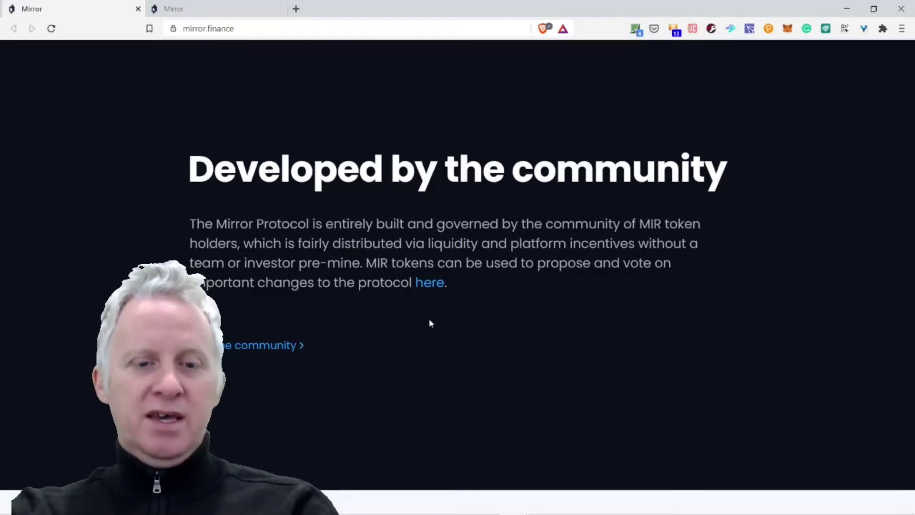
pyautogui.scroll(-1, 435, 317)
pyautogui.scroll(1, 438, 312)
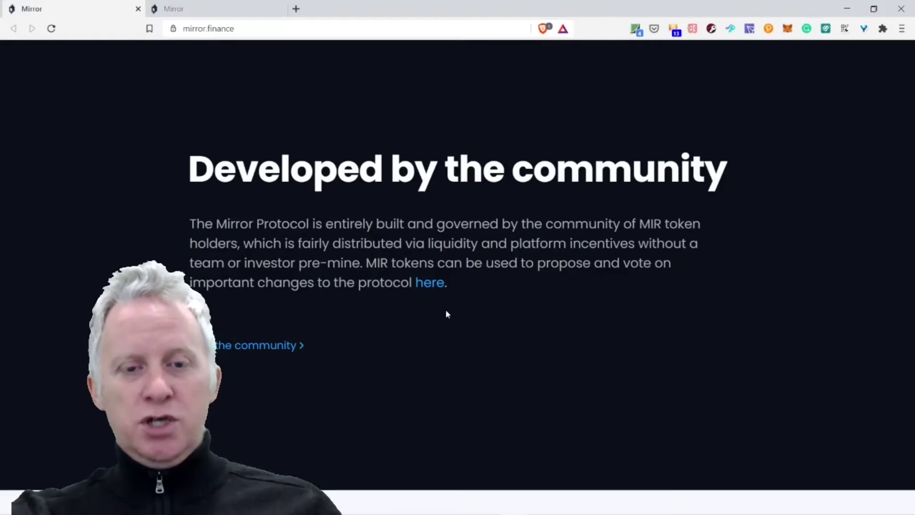
pyautogui.scroll(-2, 449, 320)
pyautogui.scroll(-2, 450, 321)
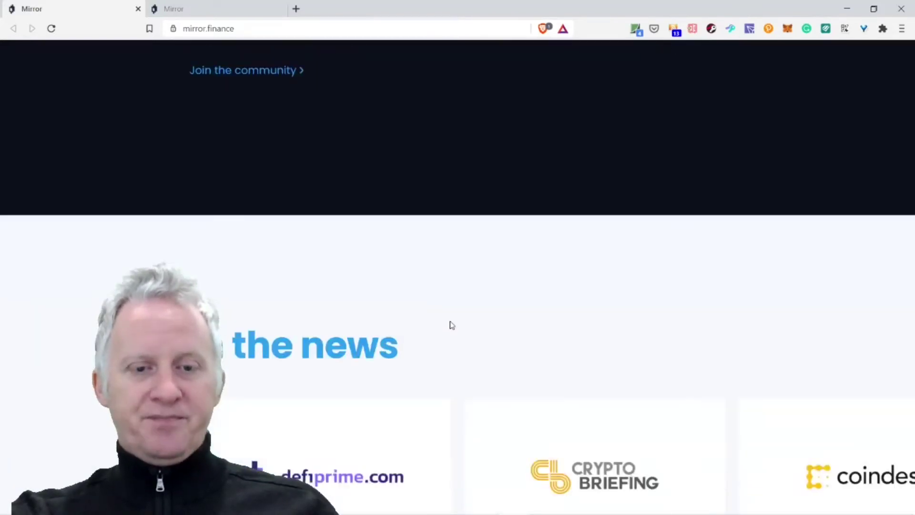
pyautogui.scroll(-2, 451, 325)
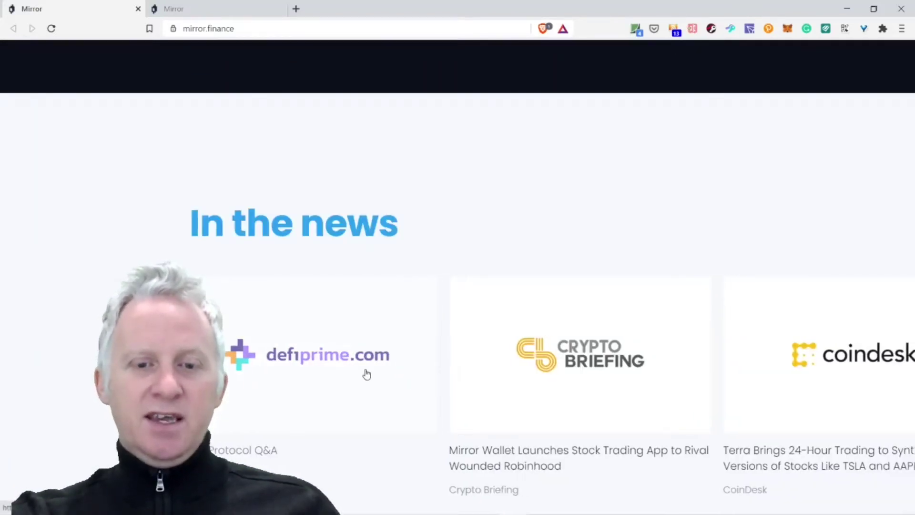
# Slide the 'In the news' carousel along to its Medium and YouTube stories.
pyautogui.moveTo(423, 373); pyautogui.dragTo(71, 353)
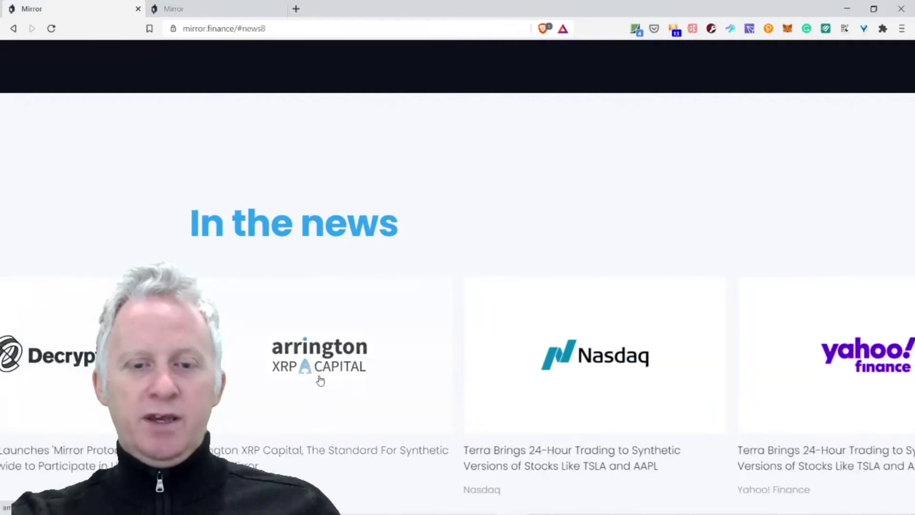
pyautogui.moveTo(363, 382); pyautogui.dragTo(31, 360)
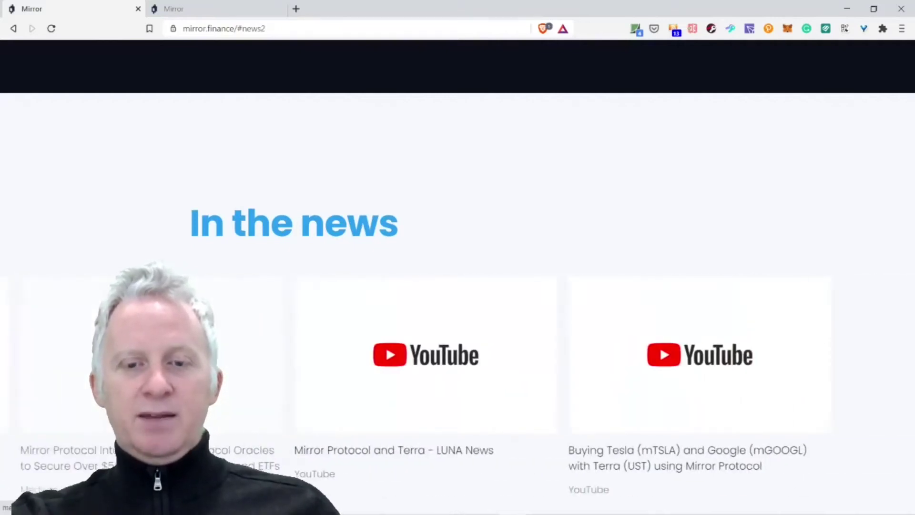
pyautogui.scroll(-2, 814, 287)
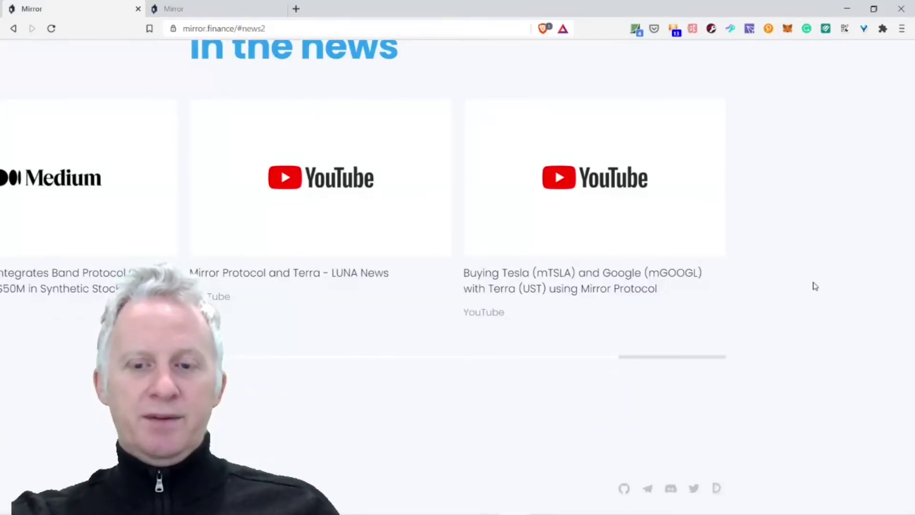
# Switch to the terra.mirror.finance dashboard and reach its Top Trading Assets table.
pyautogui.click(230, 13)
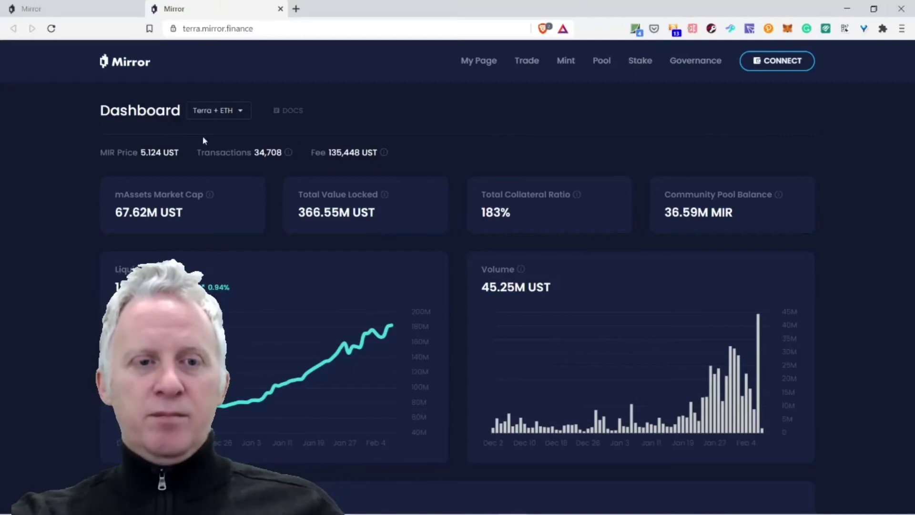
pyautogui.click(890, 390)
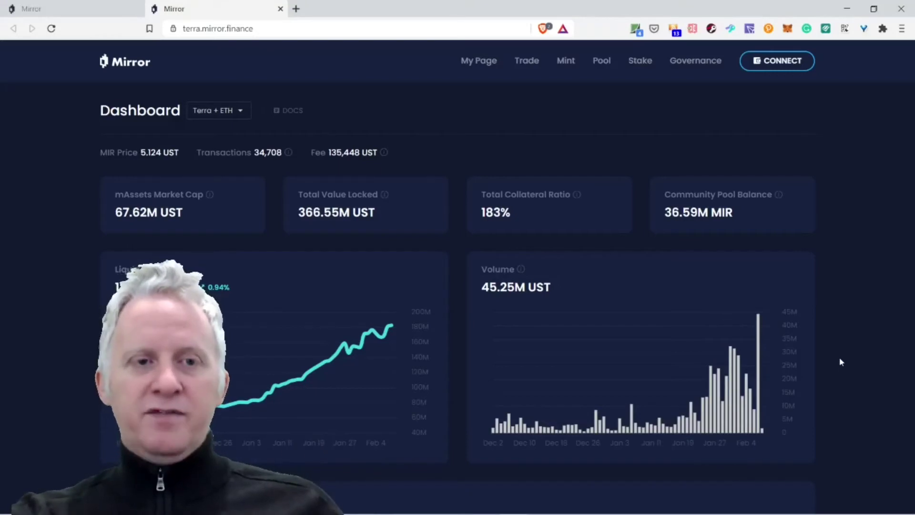
pyautogui.scroll(-5, 832, 356)
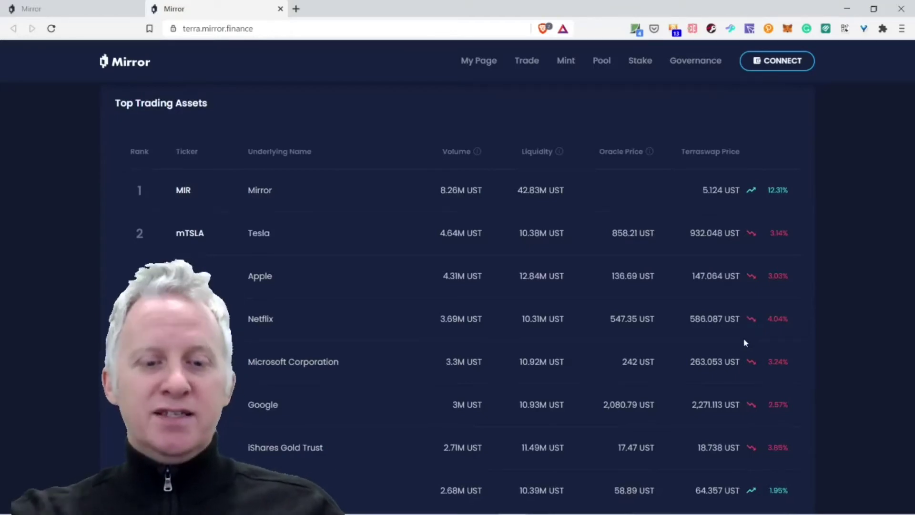
pyautogui.scroll(-1, 729, 333)
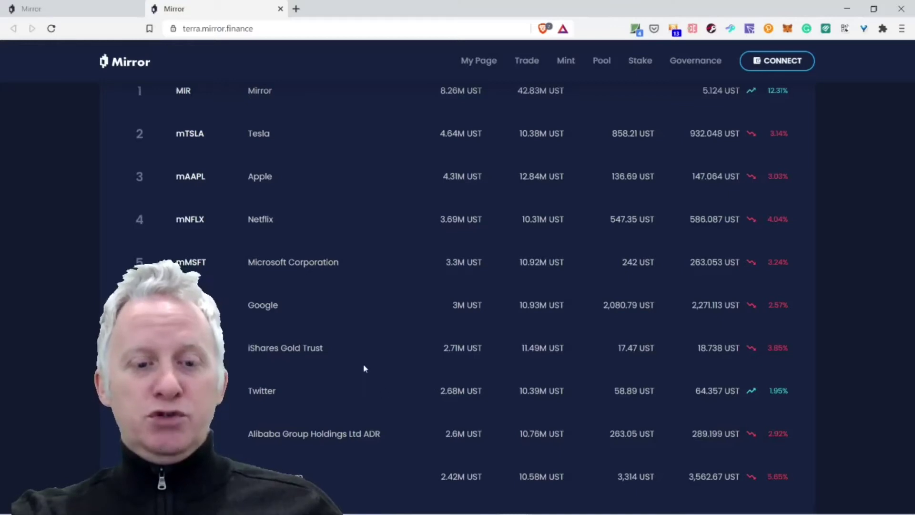
pyautogui.scroll(-1, 363, 368)
pyautogui.scroll(-1, 369, 380)
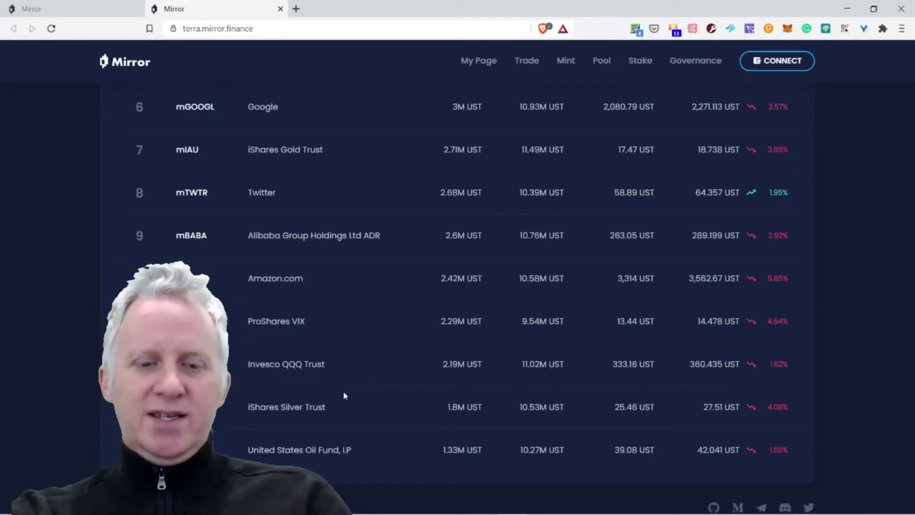
pyautogui.scroll(-1, 358, 389)
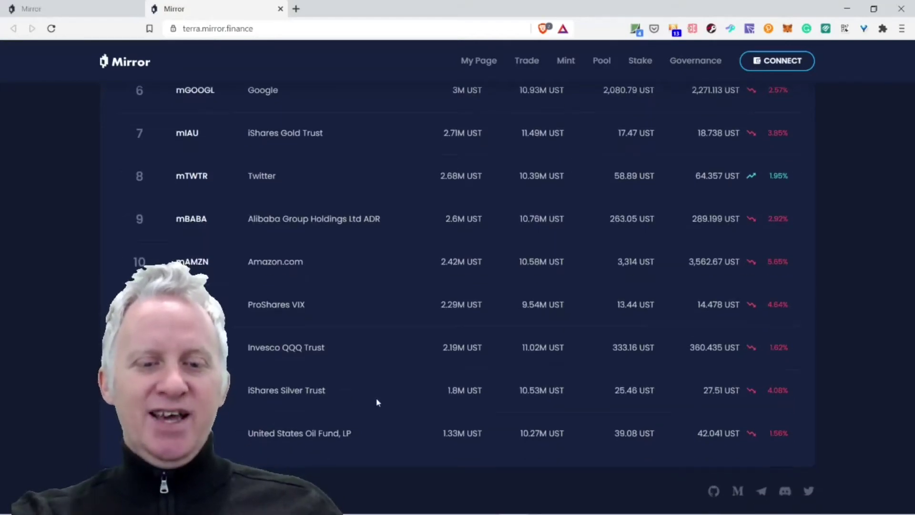
pyautogui.scroll(1, 384, 408)
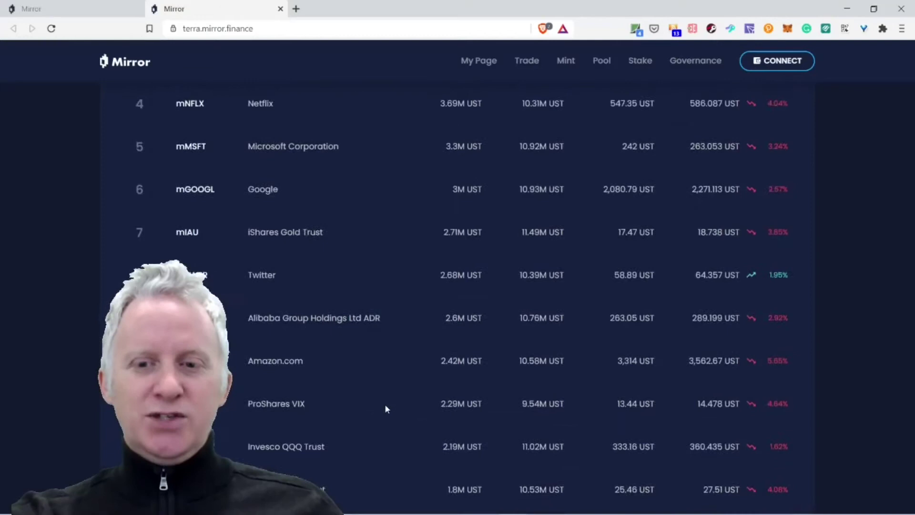
pyautogui.scroll(2, 386, 405)
pyautogui.scroll(1, 389, 404)
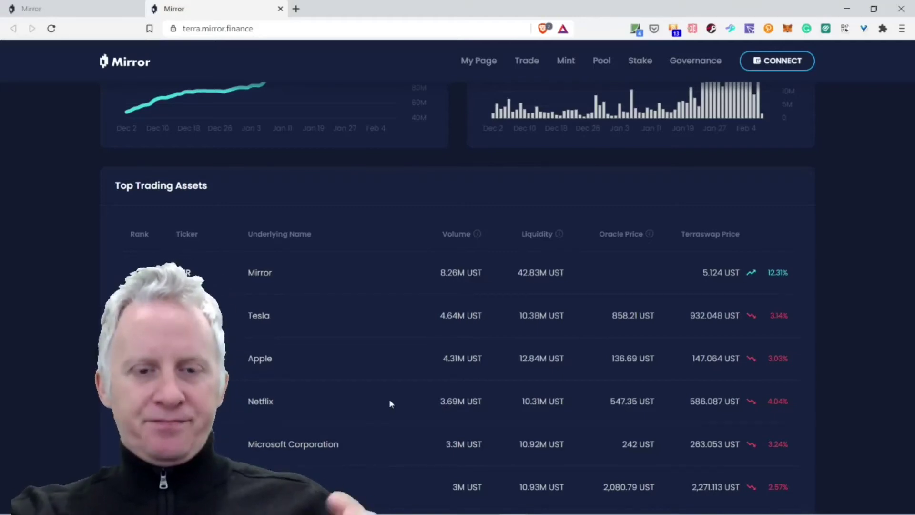
pyautogui.scroll(-1, 389, 403)
pyautogui.scroll(-2, 390, 403)
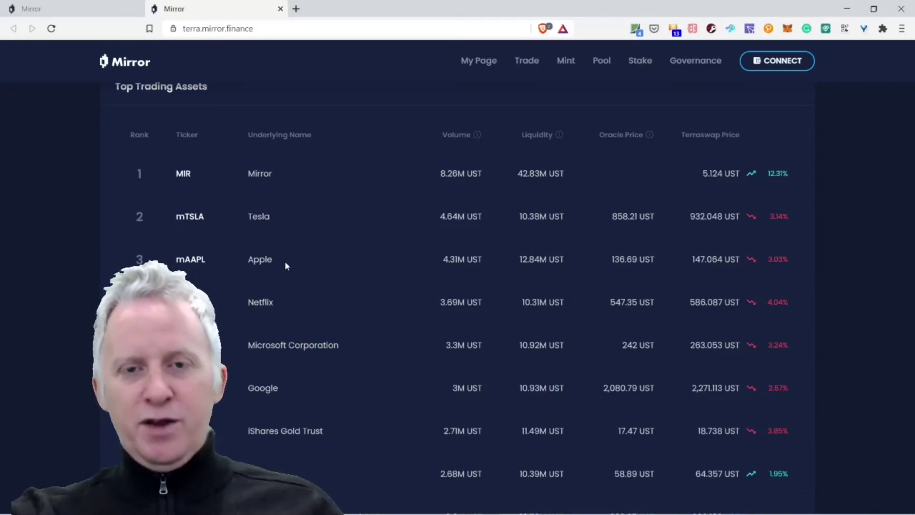
pyautogui.scroll(3, 285, 261)
pyautogui.scroll(3, 285, 258)
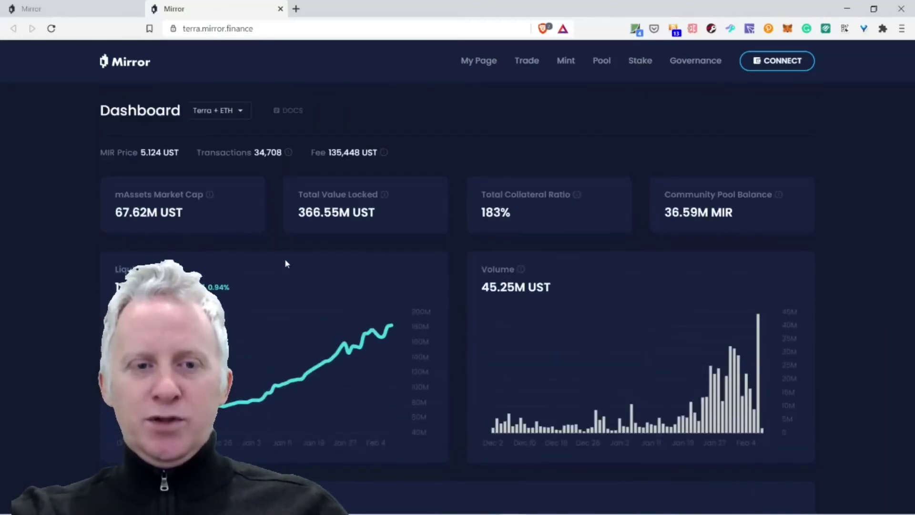
pyautogui.scroll(-3, 284, 262)
pyautogui.scroll(-5, 285, 262)
pyautogui.scroll(-1, 285, 261)
# Return to the Mirror landing page and highlight 'Terra' in the Powered by Terra heading.
pyautogui.click(102, 10)
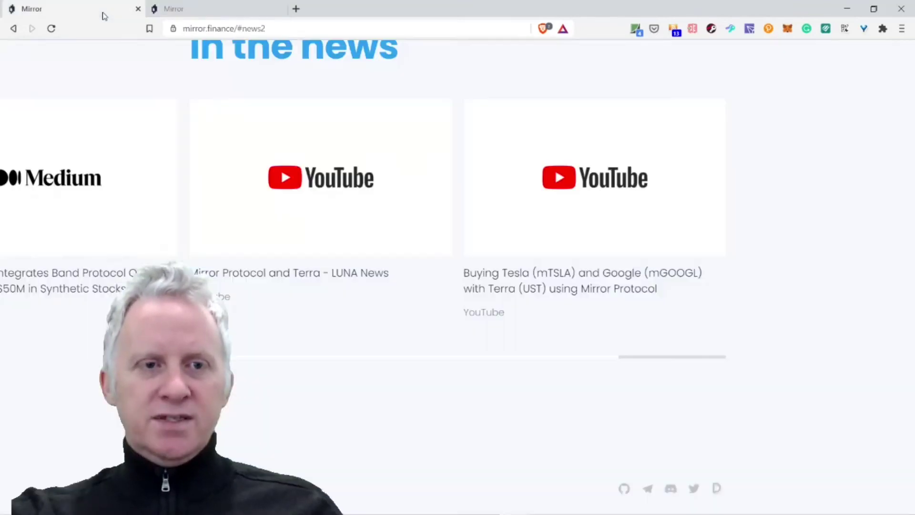
pyautogui.scroll(5, 236, 236)
pyautogui.scroll(3, 235, 237)
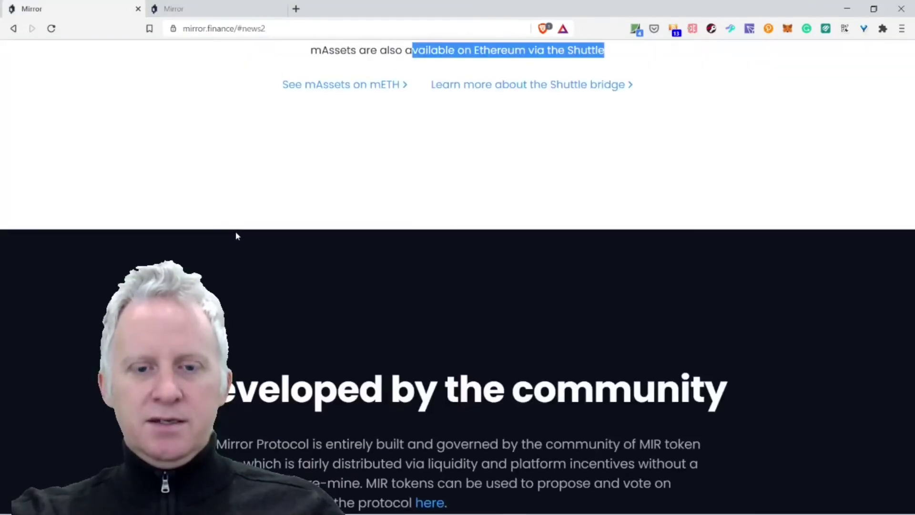
pyautogui.scroll(1, 235, 236)
pyautogui.scroll(2, 236, 236)
pyautogui.scroll(4, 235, 236)
pyautogui.scroll(1, 235, 236)
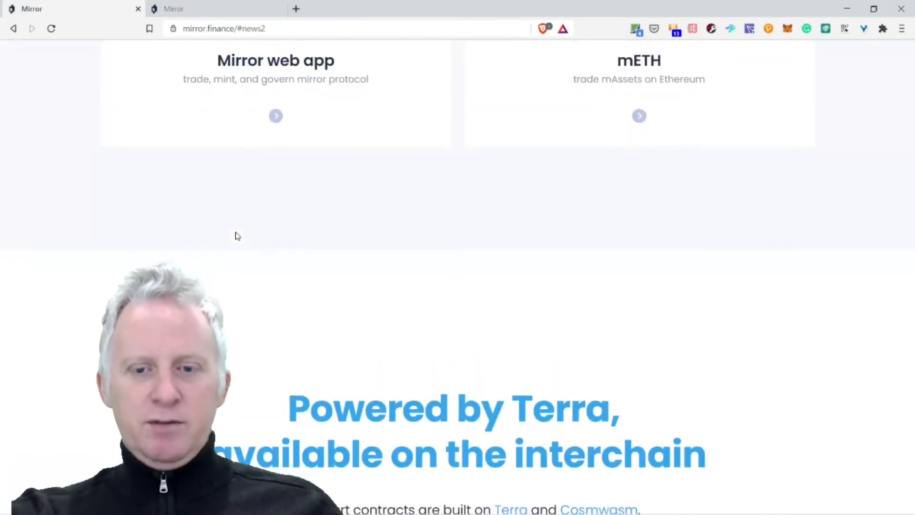
pyautogui.scroll(-2, 417, 236)
pyautogui.moveTo(622, 219); pyautogui.dragTo(489, 223)
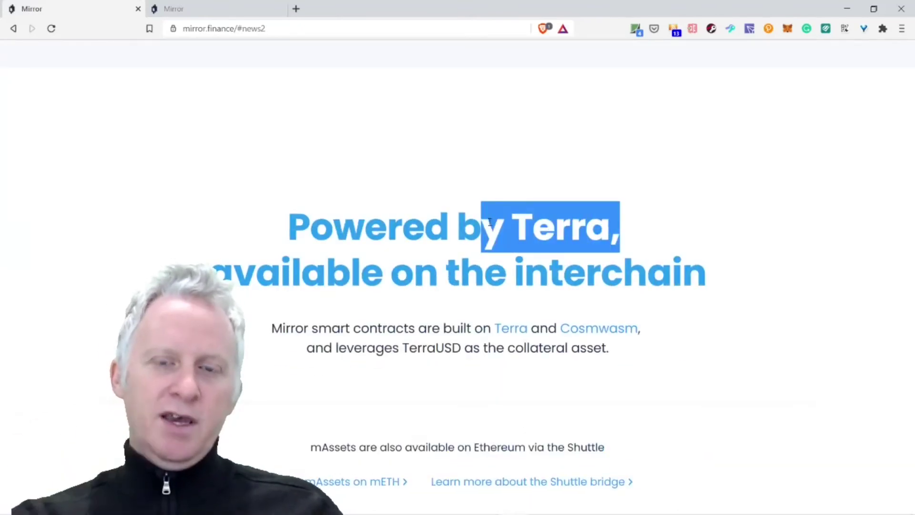
# Return to the Mirror web app's Top Trading Assets table of mAssets.
pyautogui.click(255, 14)
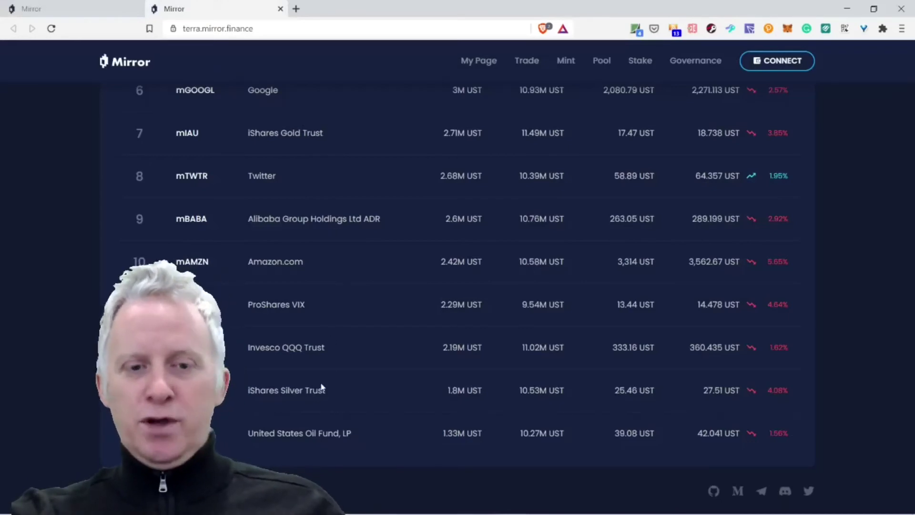
pyautogui.scroll(3, 324, 368)
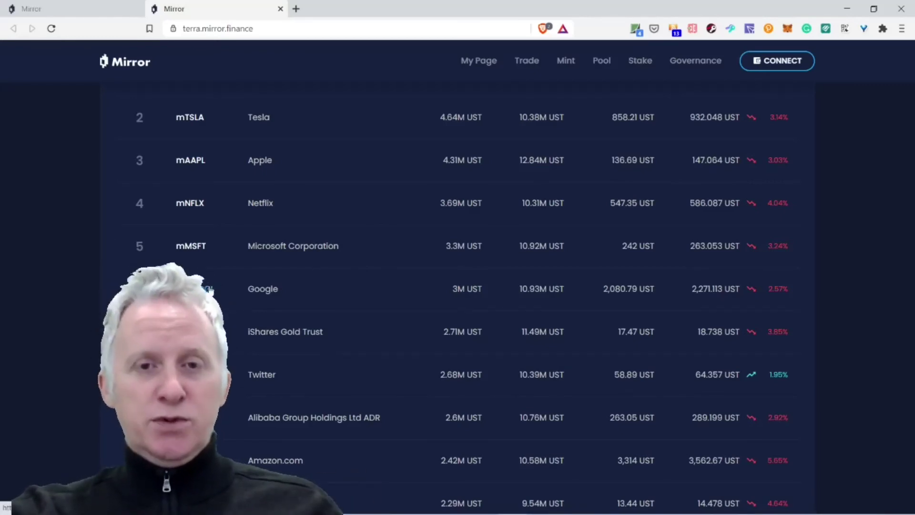
pyautogui.scroll(-3, 211, 288)
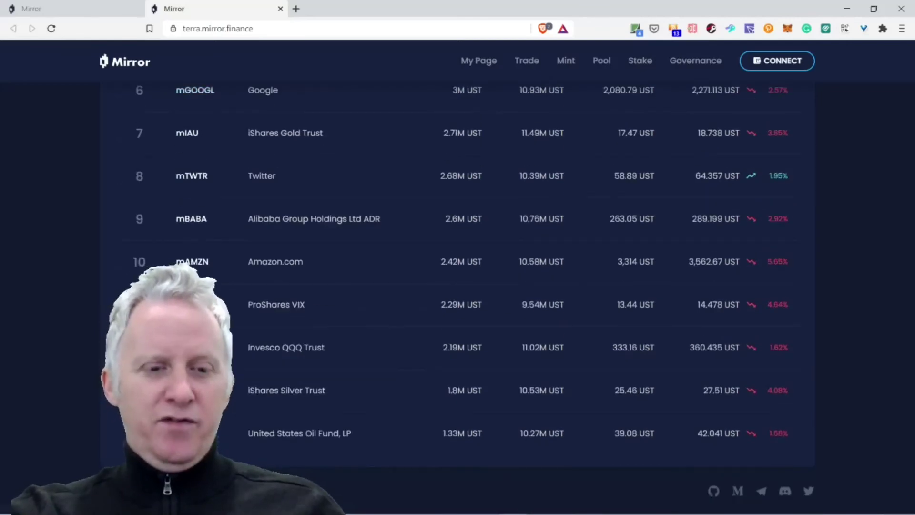